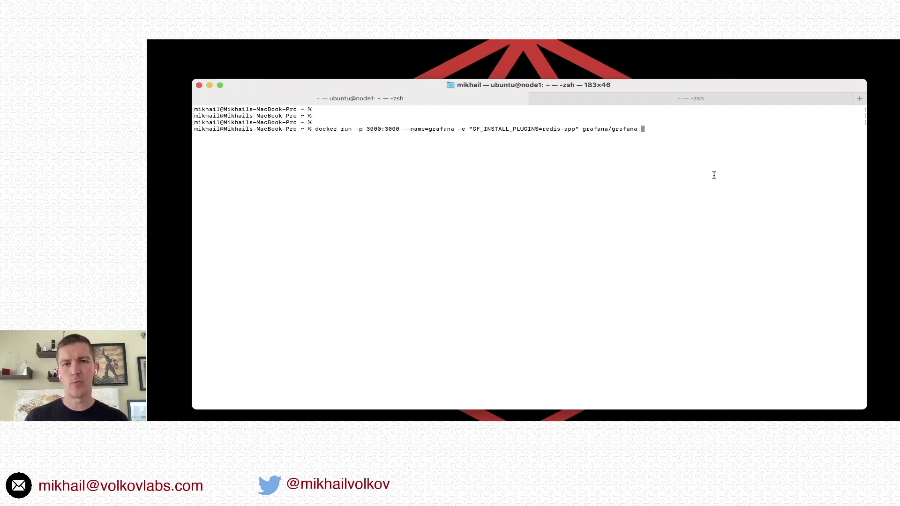
Step: Start the Grafana container with redis-app and redis-datasource, then switch to Safari at localhost:3000
{"action": "key", "text": "Return"}
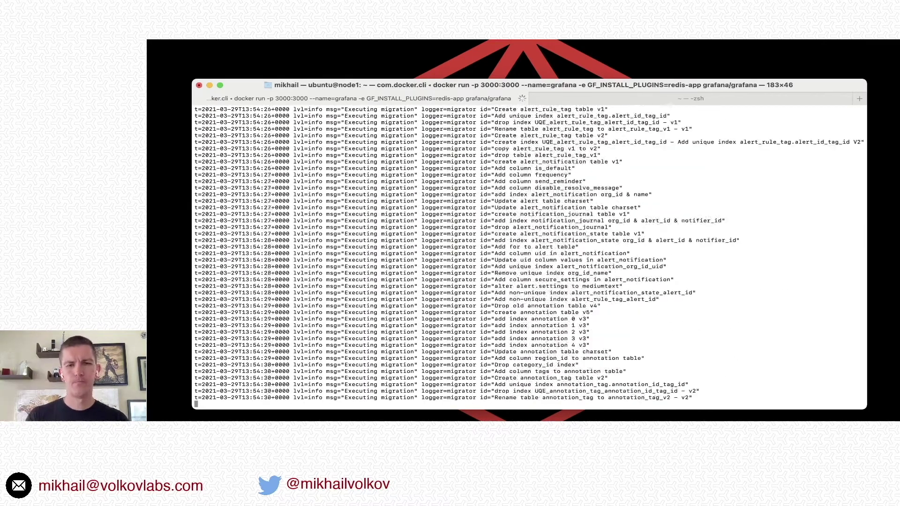
{"action": "left_click_drag", "start_coordinate": [318, 397], "coordinate": [595, 398]}
{"action": "key", "text": "ctrl+Right"}
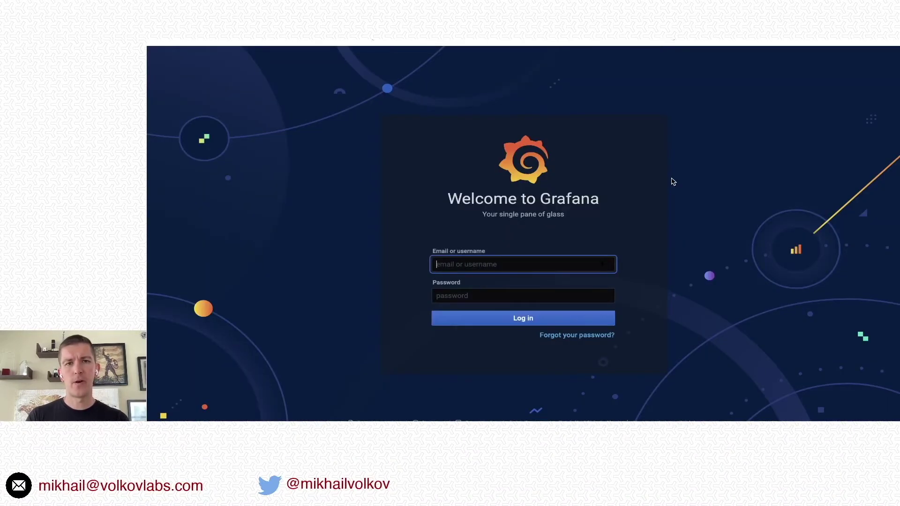
{"action": "type", "text": "admin"}
{"action": "key", "text": "Tab"}
{"action": "type", "text": "admin"}
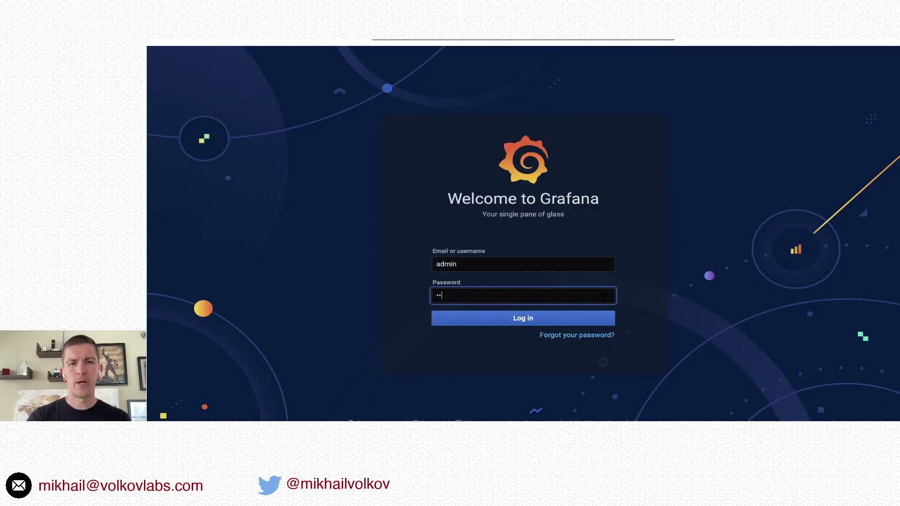
{"action": "left_click", "coordinate": [533, 320]}
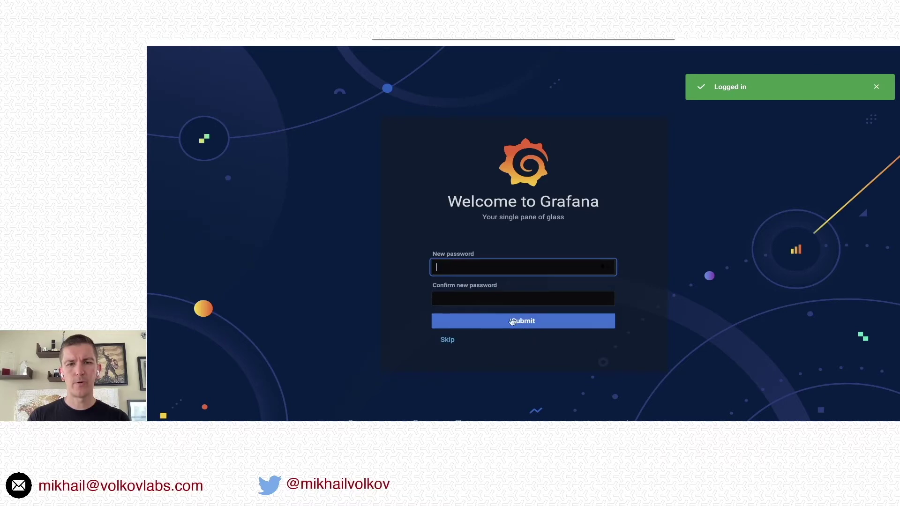
{"action": "left_click", "coordinate": [446, 342]}
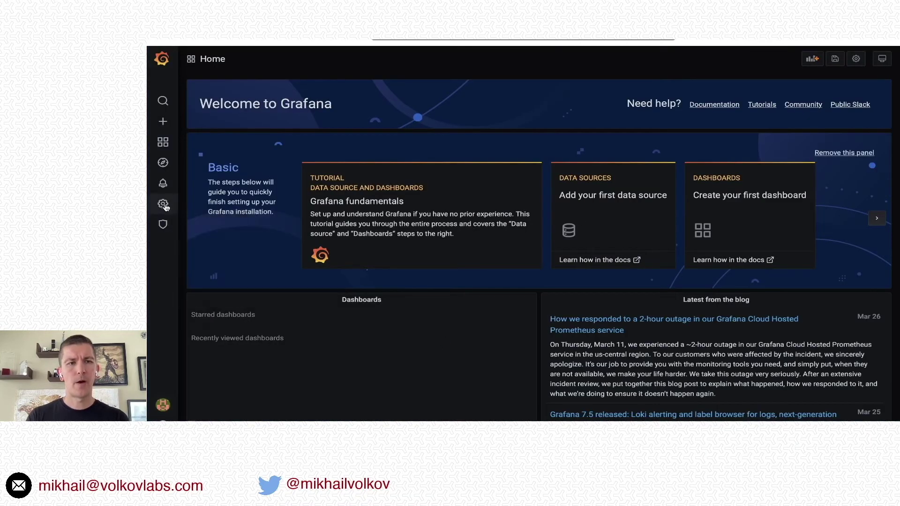
Step: Set the organization UI theme to Light in Preferences and save
{"action": "mouse_move", "coordinate": [165, 204]}
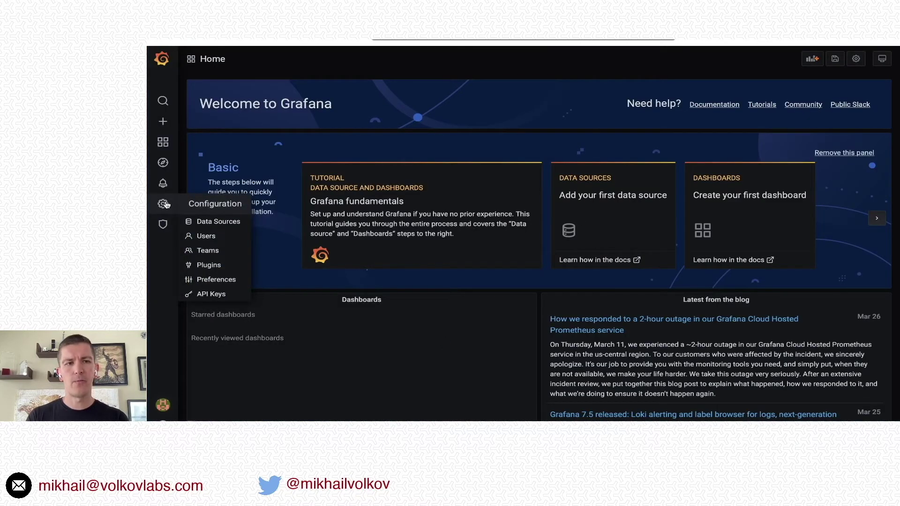
{"action": "left_click", "coordinate": [225, 280]}
{"action": "left_click", "coordinate": [389, 266]}
{"action": "left_click", "coordinate": [319, 364]}
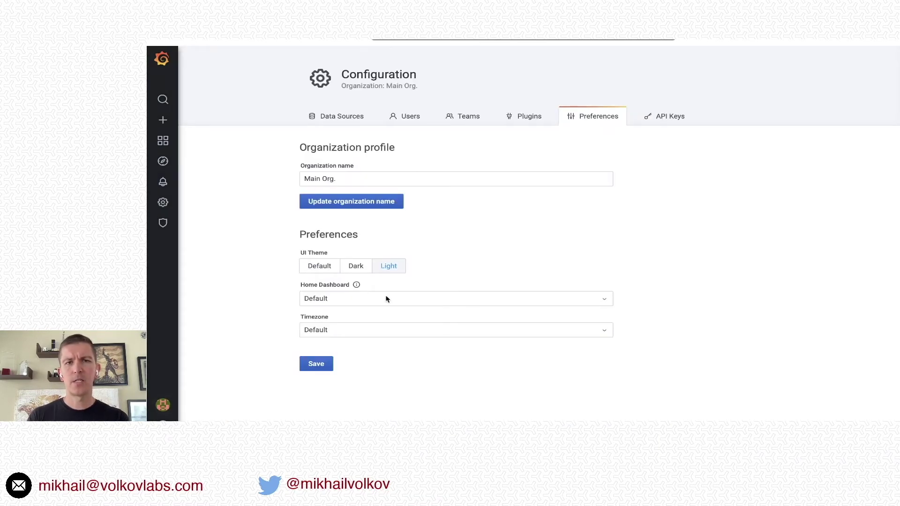
Step: Find the Redis Application plugin by searching 'redis' and enable it
{"action": "left_click", "coordinate": [530, 118]}
{"action": "left_click", "coordinate": [431, 148]}
{"action": "type", "text": "redis"}
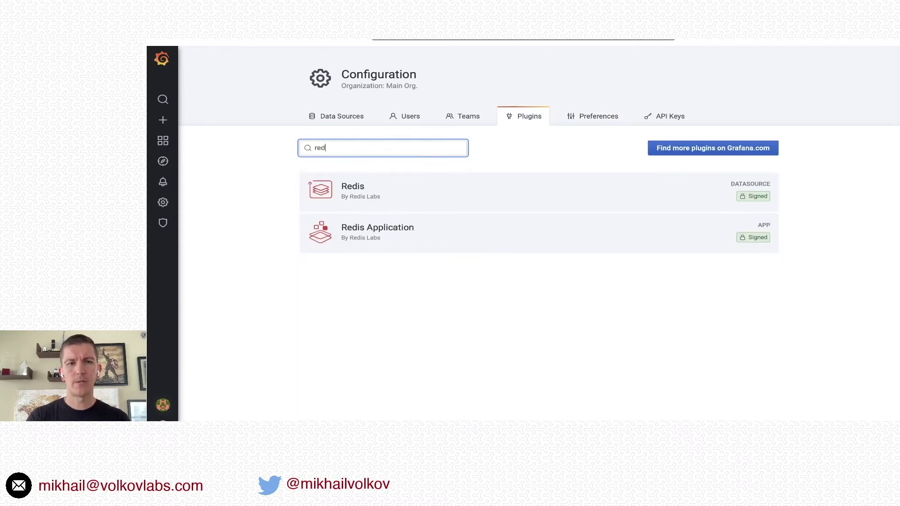
{"action": "left_click", "coordinate": [449, 226]}
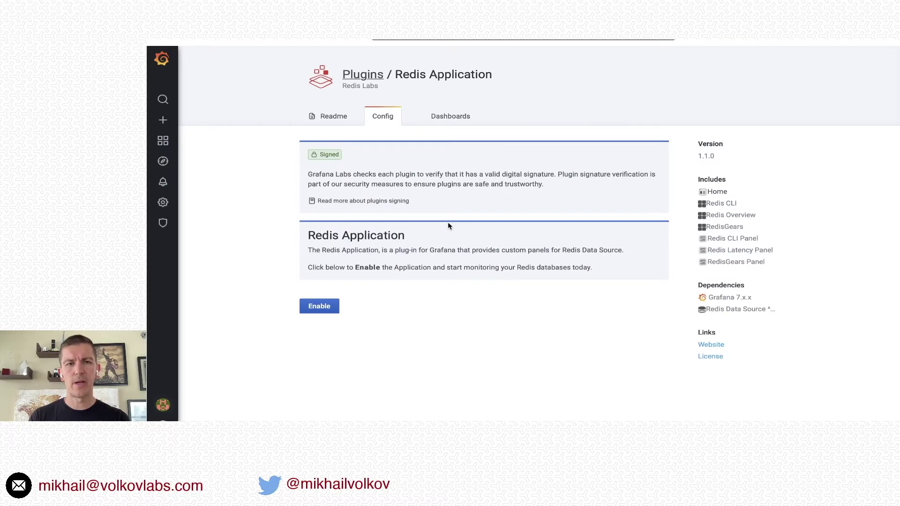
{"action": "left_click", "coordinate": [328, 305]}
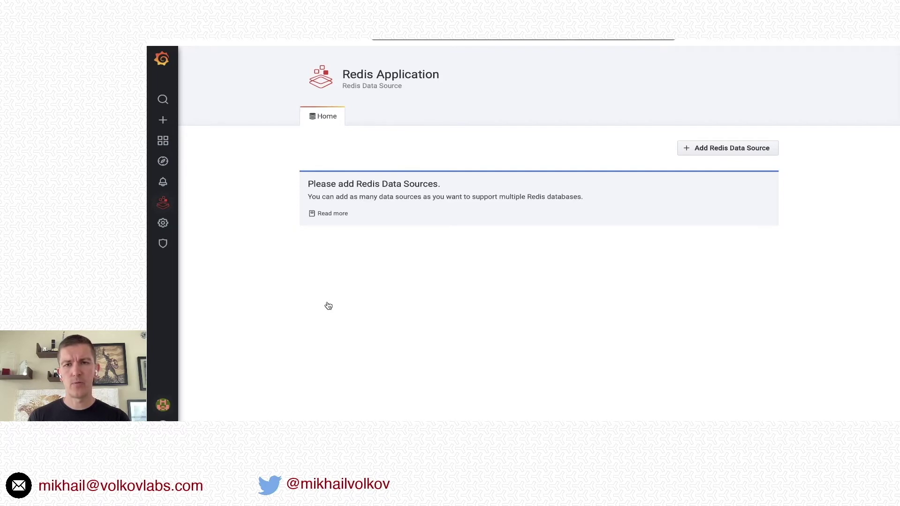
Step: Add a new Redis data source with address host.docker.internal:6379
{"action": "left_click", "coordinate": [729, 151]}
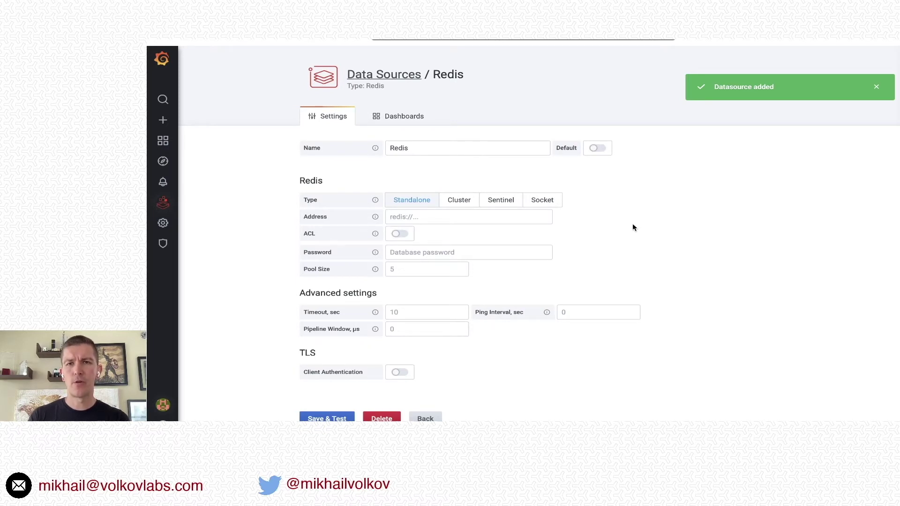
{"action": "scroll", "coordinate": [632, 225], "scroll_direction": "down", "scroll_amount": 1}
{"action": "left_click", "coordinate": [490, 193]}
{"action": "type", "text": "host.docker.inte"}
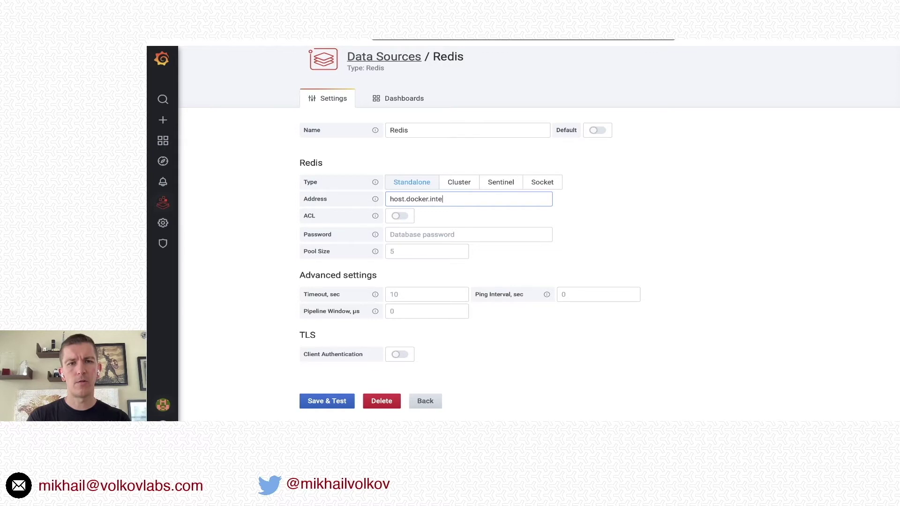
{"action": "type", "text": "rnal:63"}
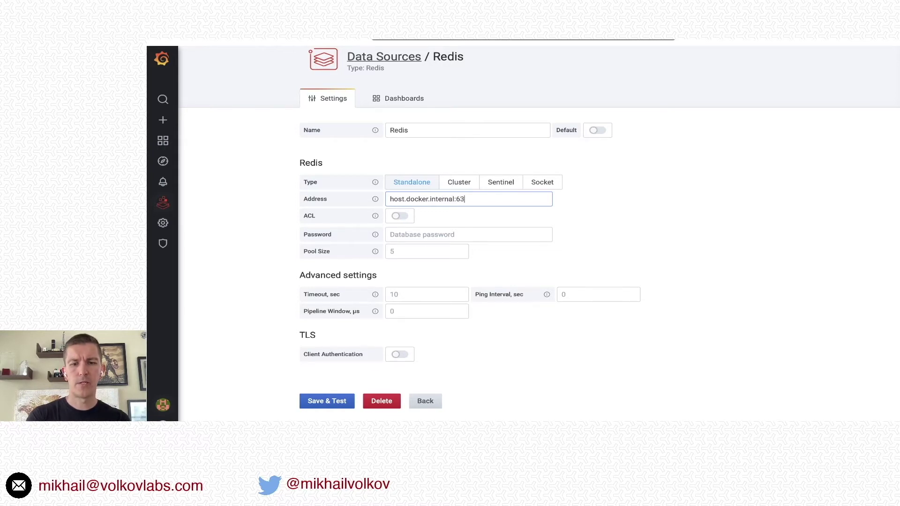
{"action": "type", "text": "79"}
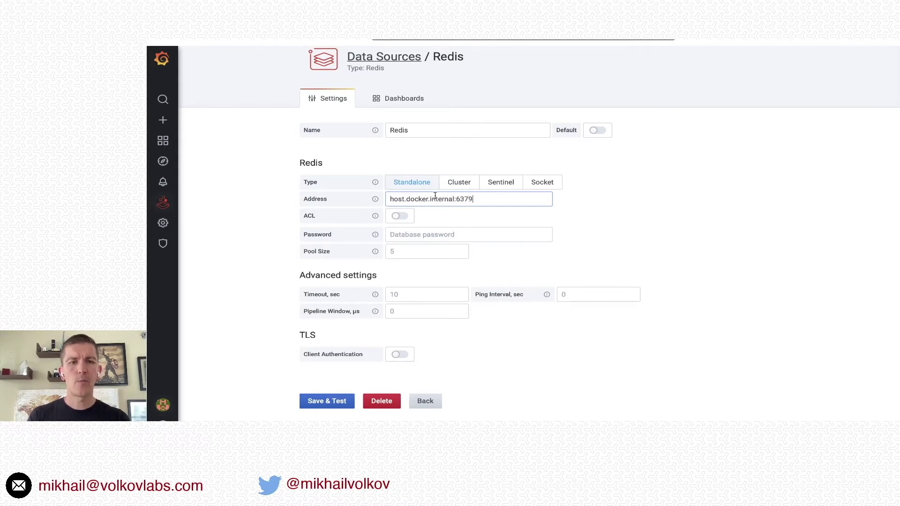
Step: Try the ACL and Client Authentication toggles, leave both off, then Save & Test
{"action": "left_click", "coordinate": [401, 217]}
{"action": "left_click", "coordinate": [401, 217]}
{"action": "scroll", "coordinate": [418, 268], "scroll_direction": "down", "scroll_amount": 1}
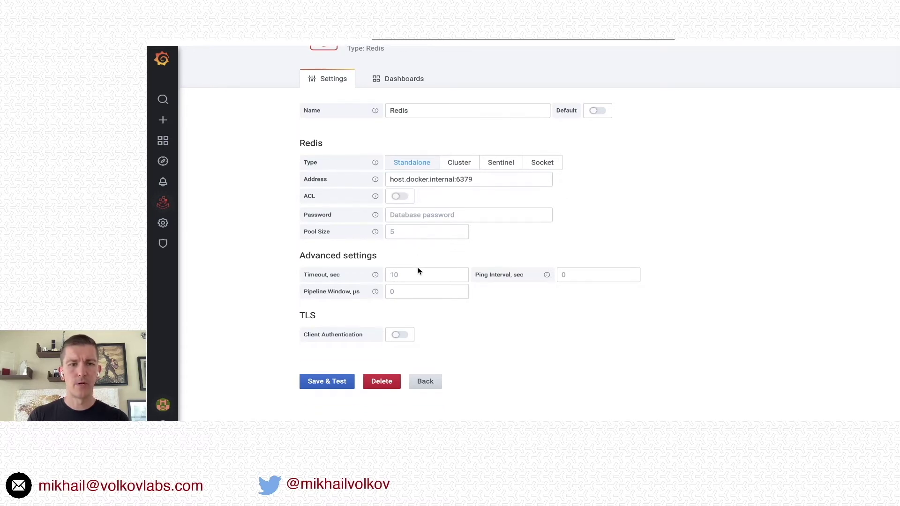
{"action": "left_click", "coordinate": [398, 335]}
{"action": "scroll", "coordinate": [407, 335], "scroll_direction": "down", "scroll_amount": 4}
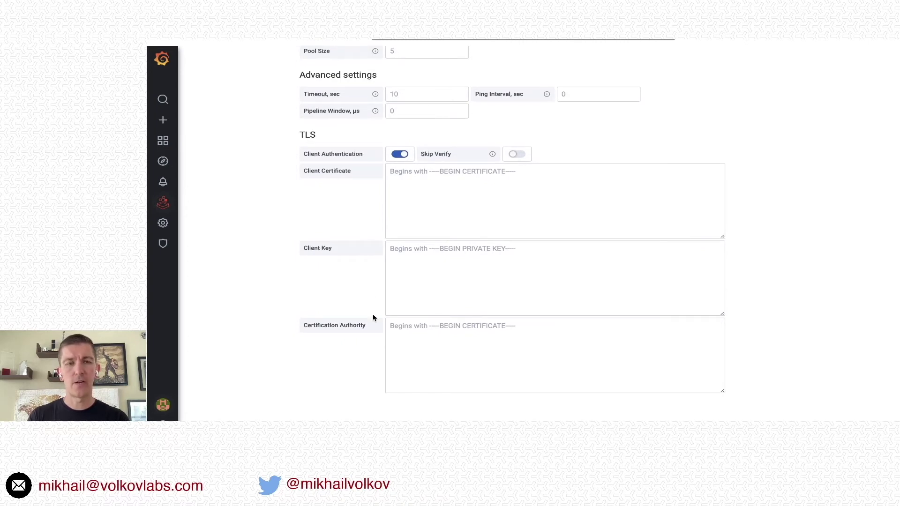
{"action": "left_click", "coordinate": [400, 155]}
{"action": "left_click", "coordinate": [336, 381]}
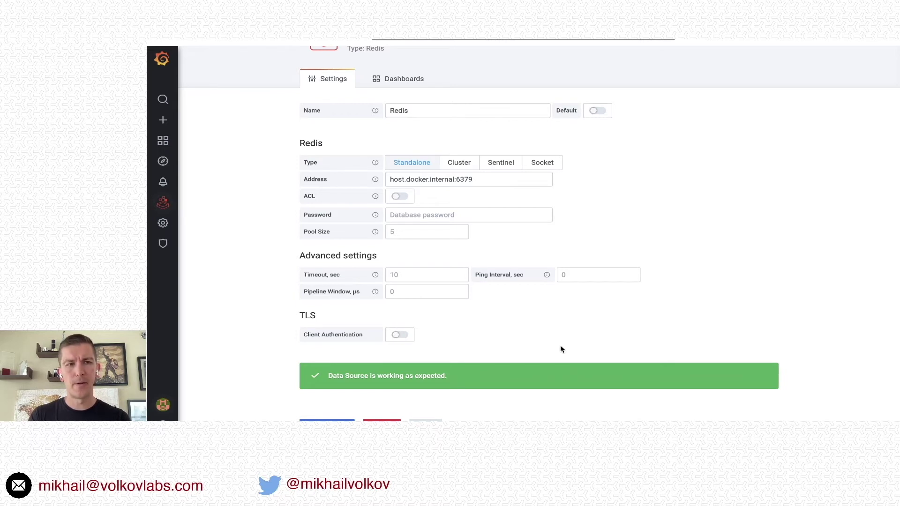
Step: Move between Redis Application pages from the sidebar menu to reach Redis Overview
{"action": "mouse_move", "coordinate": [163, 206]}
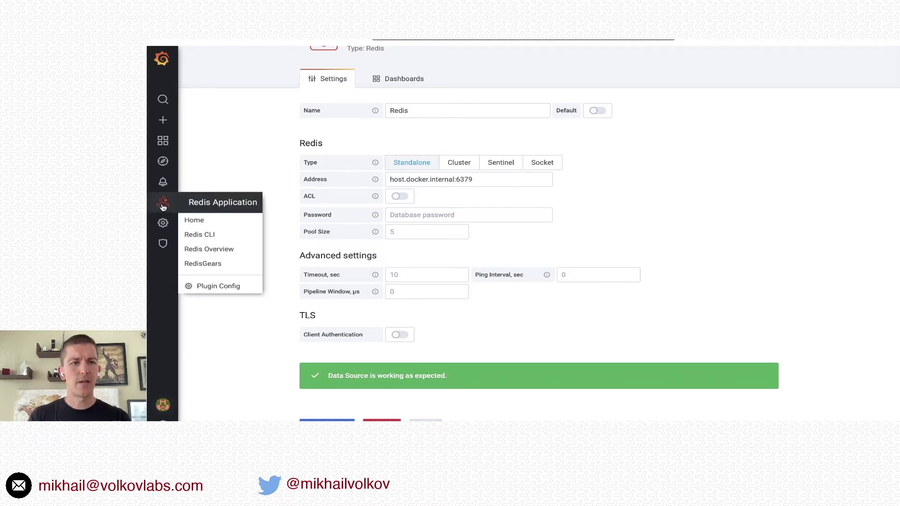
{"action": "left_click", "coordinate": [209, 223]}
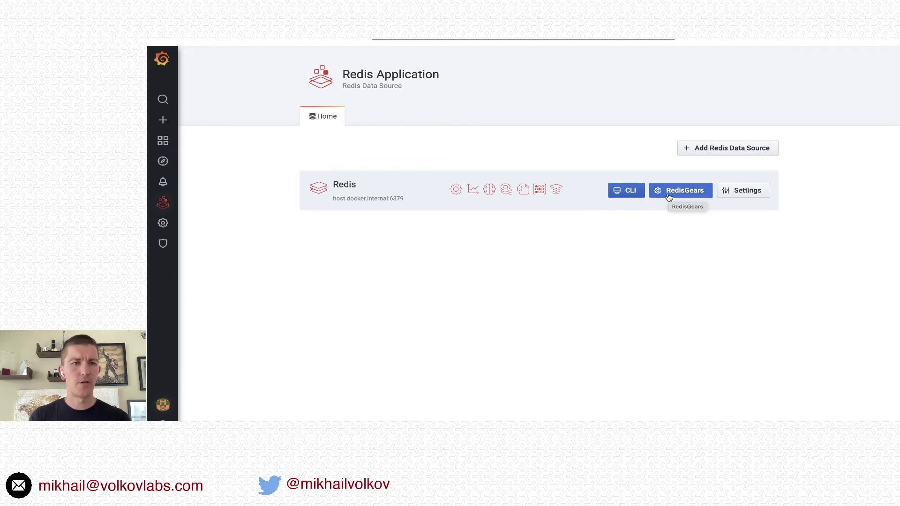
{"action": "mouse_move", "coordinate": [168, 209]}
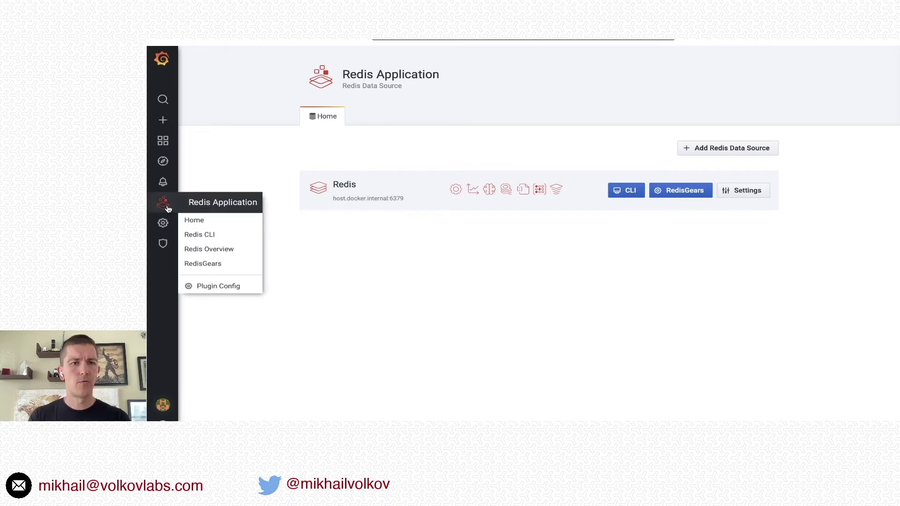
{"action": "left_click", "coordinate": [230, 251]}
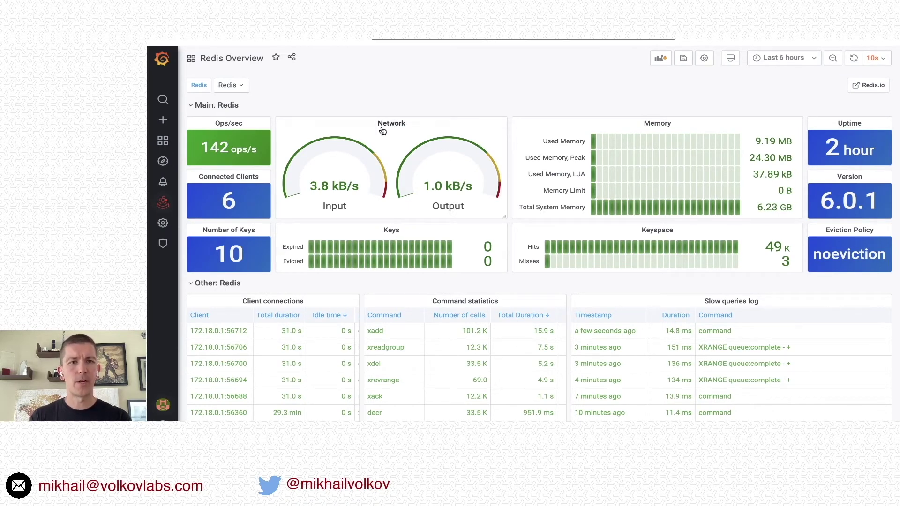
Step: Scroll through the Redis Overview panels, then go to the Redis CLI dashboard
{"action": "scroll", "coordinate": [513, 223], "scroll_direction": "down", "scroll_amount": 3}
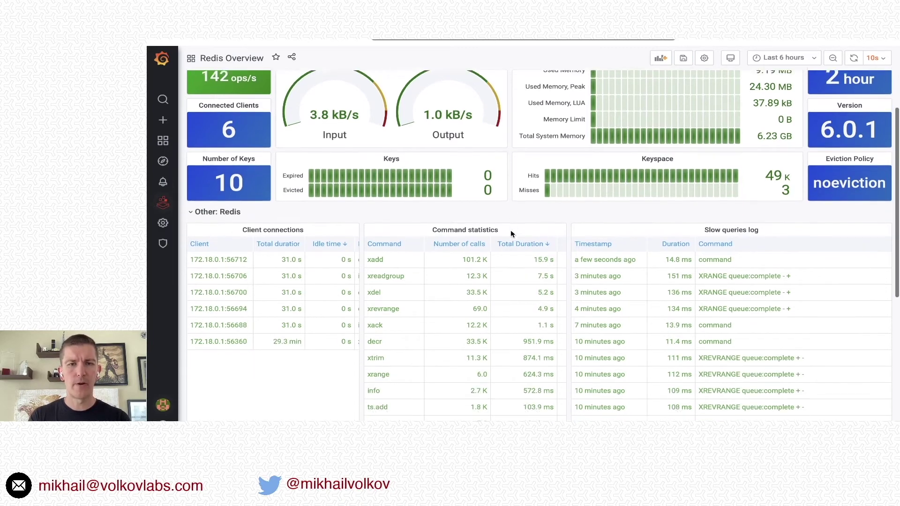
{"action": "scroll", "coordinate": [510, 230], "scroll_direction": "down", "scroll_amount": 1}
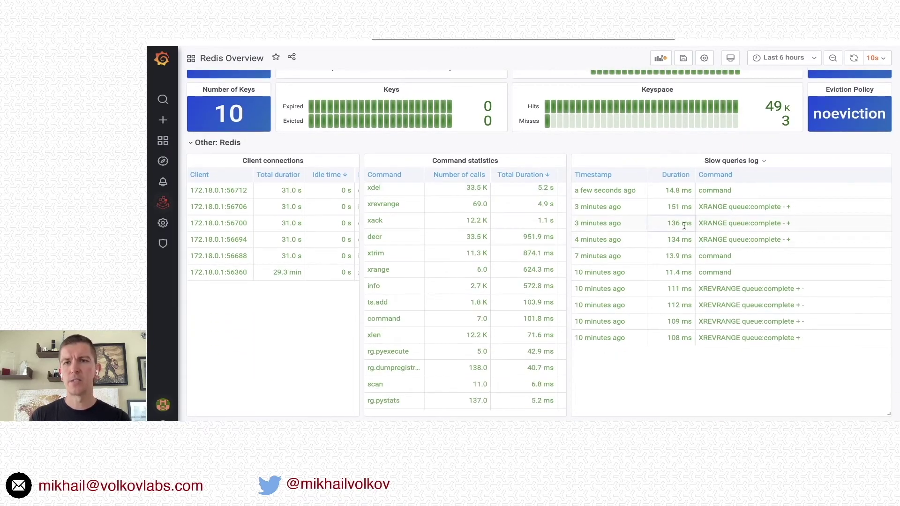
{"action": "scroll", "coordinate": [570, 273], "scroll_direction": "down", "scroll_amount": 5}
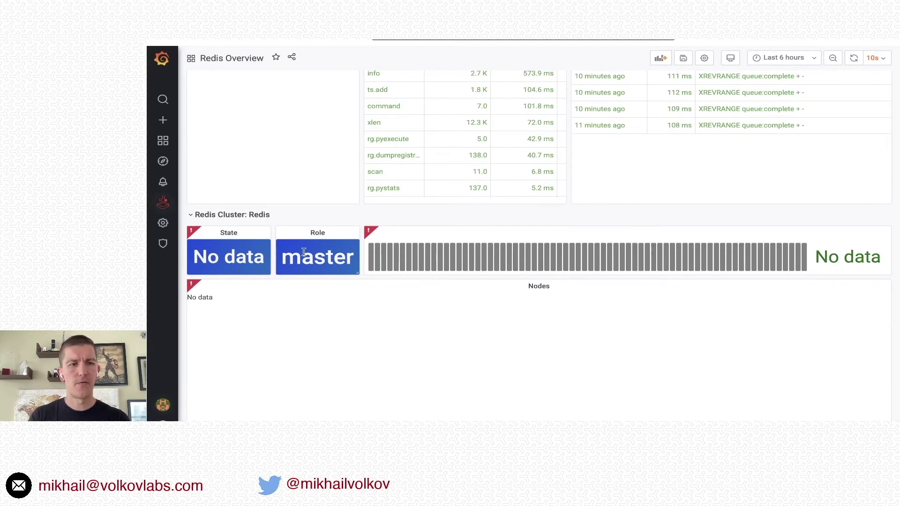
{"action": "mouse_move", "coordinate": [166, 210]}
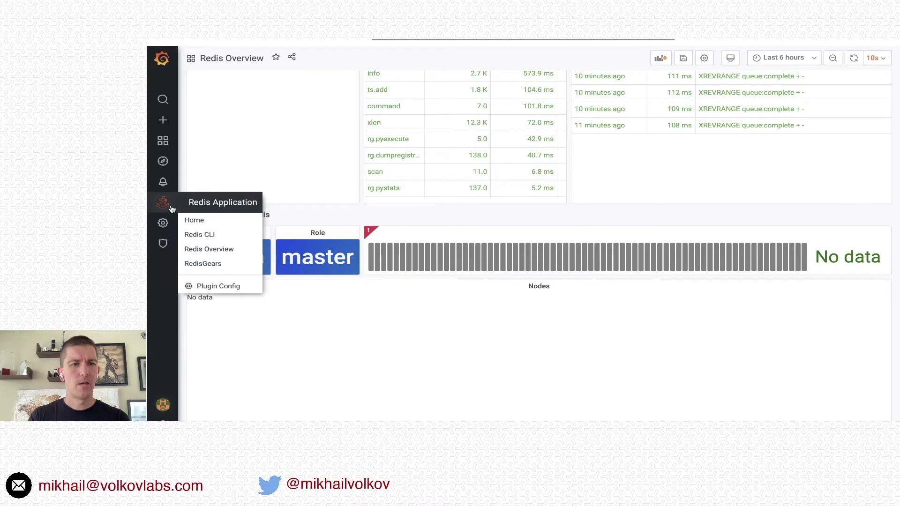
{"action": "left_click", "coordinate": [216, 237]}
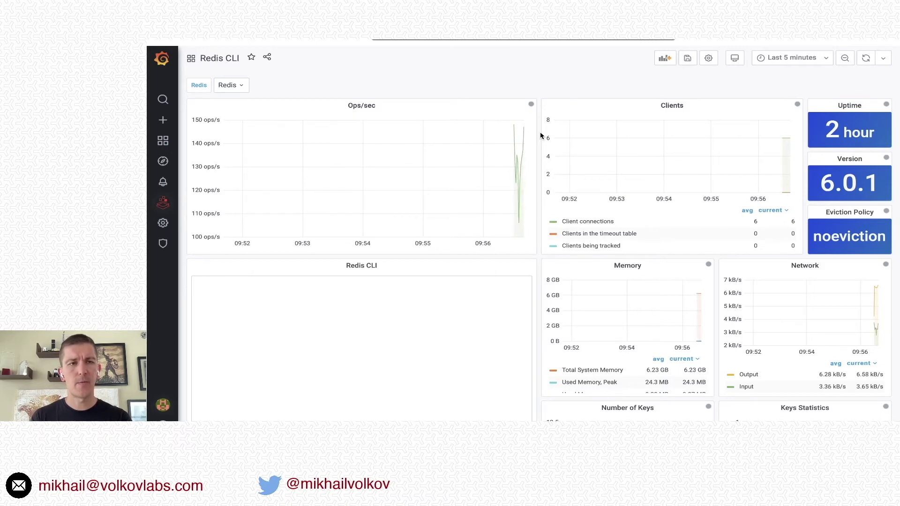
Step: Run 'info' in the Redis CLI panel and scroll to modules like ReJSON and db0's 10 keys
{"action": "mouse_move", "coordinate": [523, 179]}
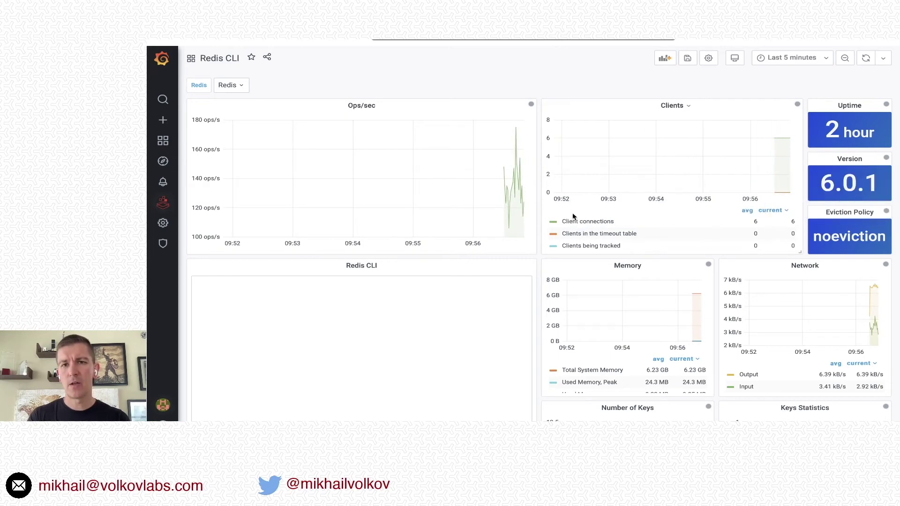
{"action": "scroll", "coordinate": [538, 237], "scroll_direction": "down", "scroll_amount": 3}
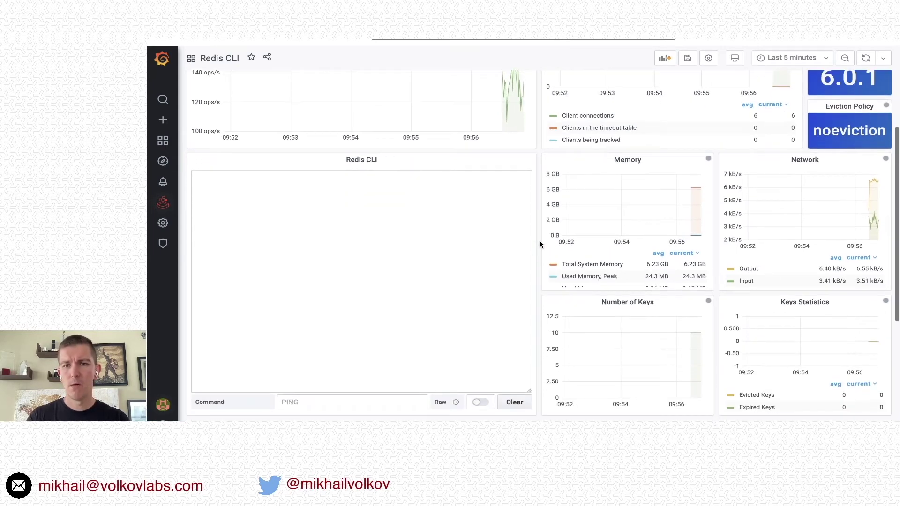
{"action": "scroll", "coordinate": [541, 245], "scroll_direction": "down", "scroll_amount": 1}
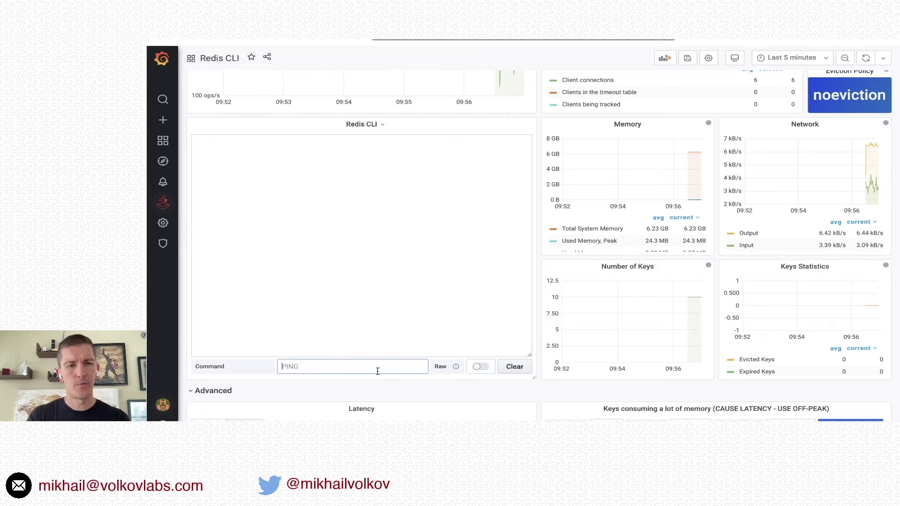
{"action": "type", "text": "info"}
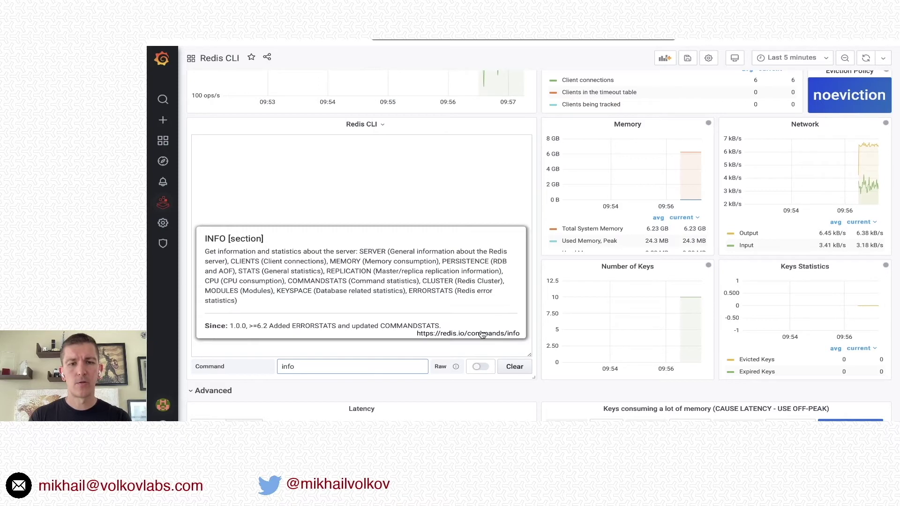
{"action": "key", "text": "Return"}
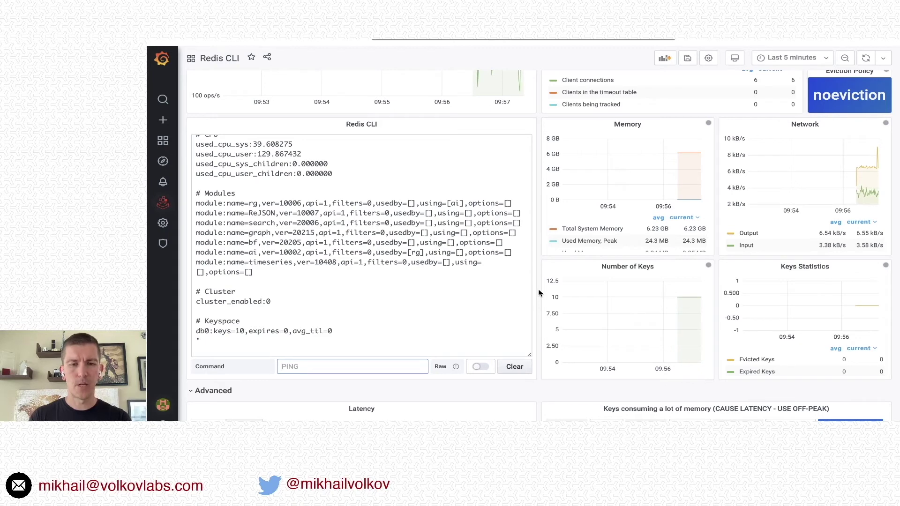
{"action": "scroll", "coordinate": [538, 289], "scroll_direction": "down", "scroll_amount": 4}
{"action": "scroll", "coordinate": [538, 288], "scroll_direction": "down", "scroll_amount": 1}
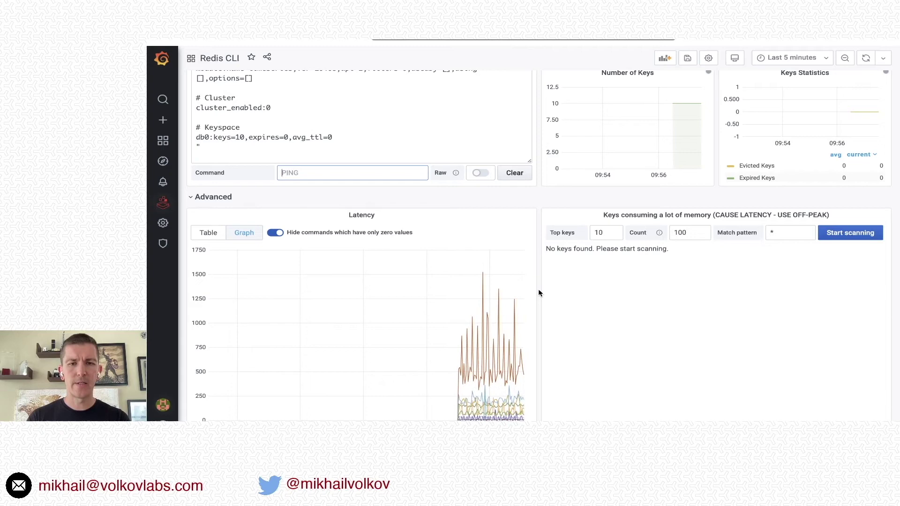
Step: Scan for memory-heavy keys, listing queue:complete at 1.76 MB on top
{"action": "mouse_move", "coordinate": [515, 363]}
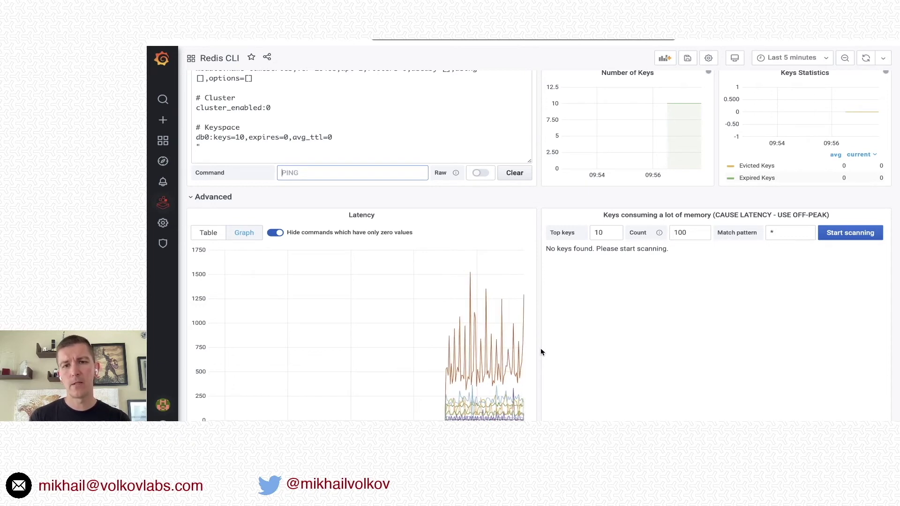
{"action": "mouse_move", "coordinate": [659, 231]}
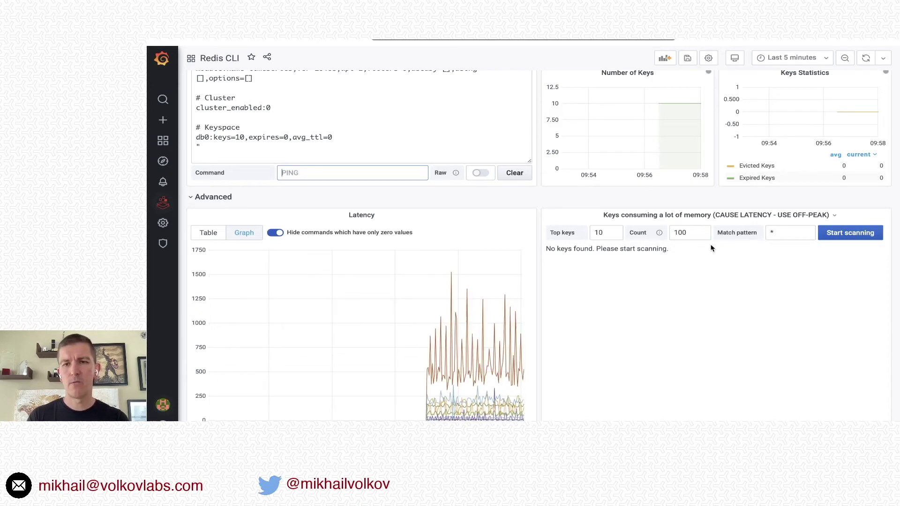
{"action": "left_click", "coordinate": [850, 234]}
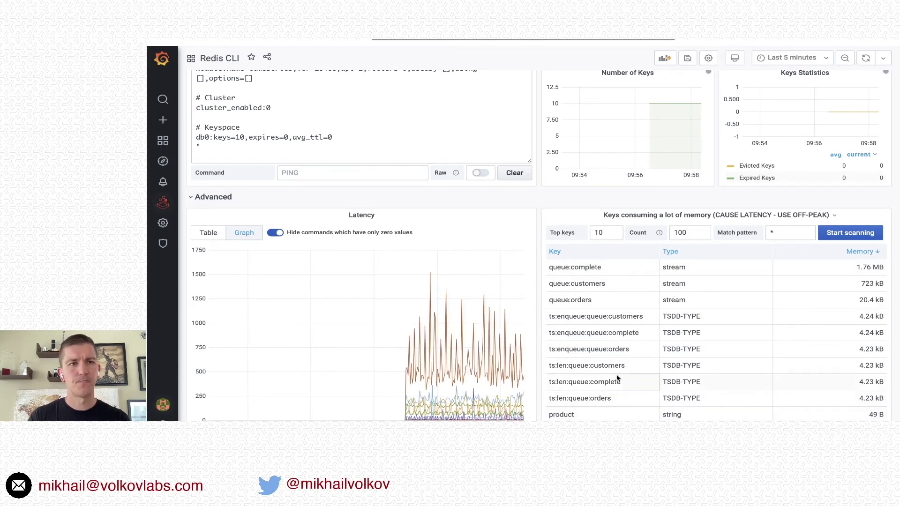
Step: Open the RedisGears dashboard, discarding unsaved changes, and scroll to the script editor
{"action": "mouse_move", "coordinate": [174, 206]}
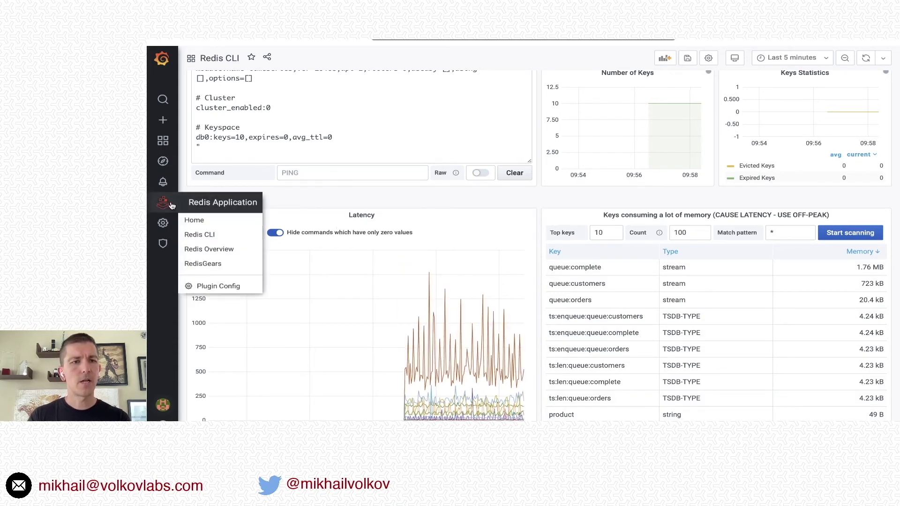
{"action": "left_click", "coordinate": [214, 265]}
{"action": "left_click", "coordinate": [539, 148]}
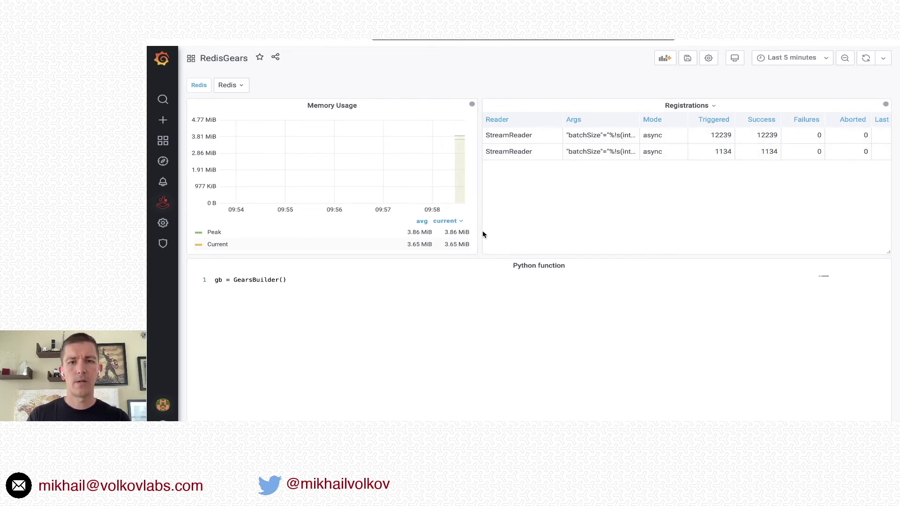
{"action": "scroll", "coordinate": [482, 235], "scroll_direction": "down", "scroll_amount": 2}
{"action": "scroll", "coordinate": [482, 237], "scroll_direction": "down", "scroll_amount": 1}
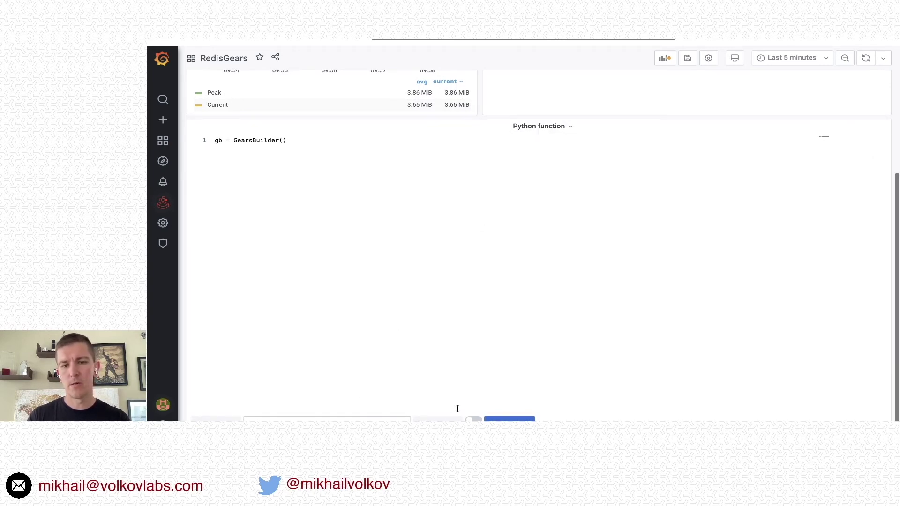
Step: Add gb.run() as line 2 of the GearsBuilder script and run it to list each key's records
{"action": "left_click", "coordinate": [429, 254]}
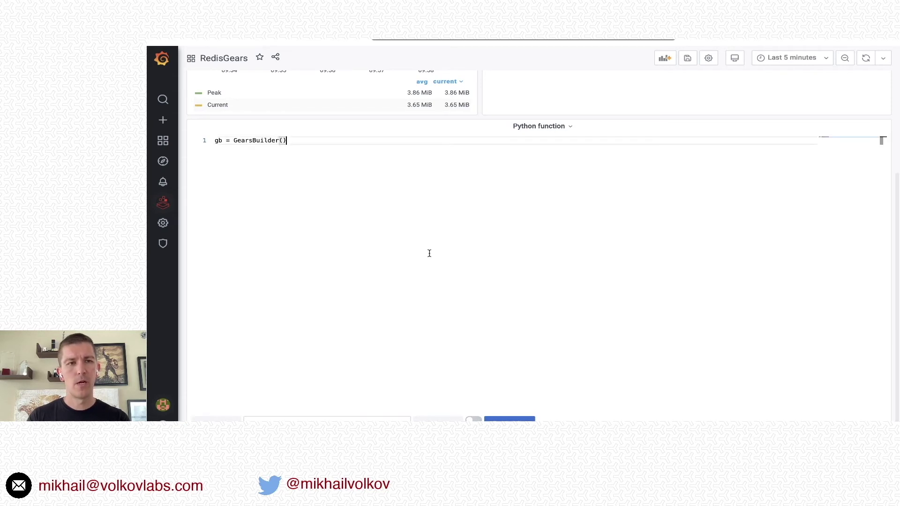
{"action": "key", "text": "Return"}
{"action": "type", "text": "gb."}
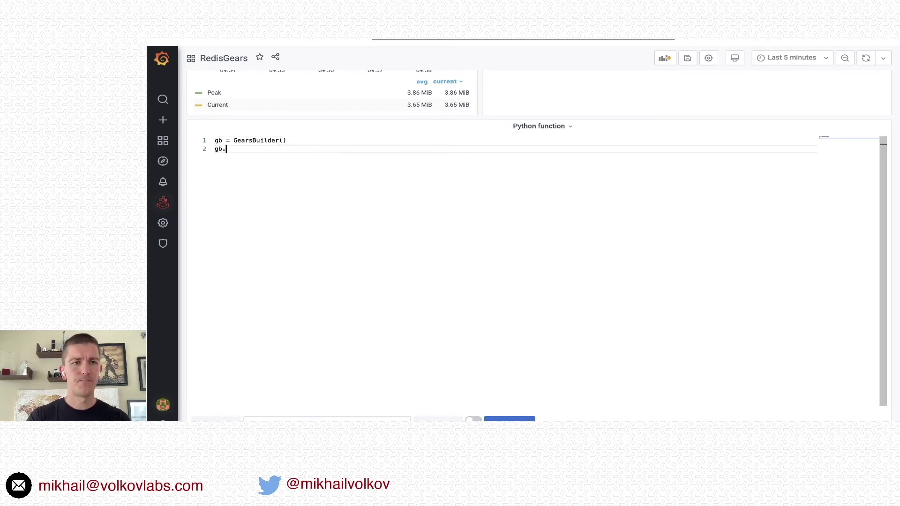
{"action": "type", "text": "run()"}
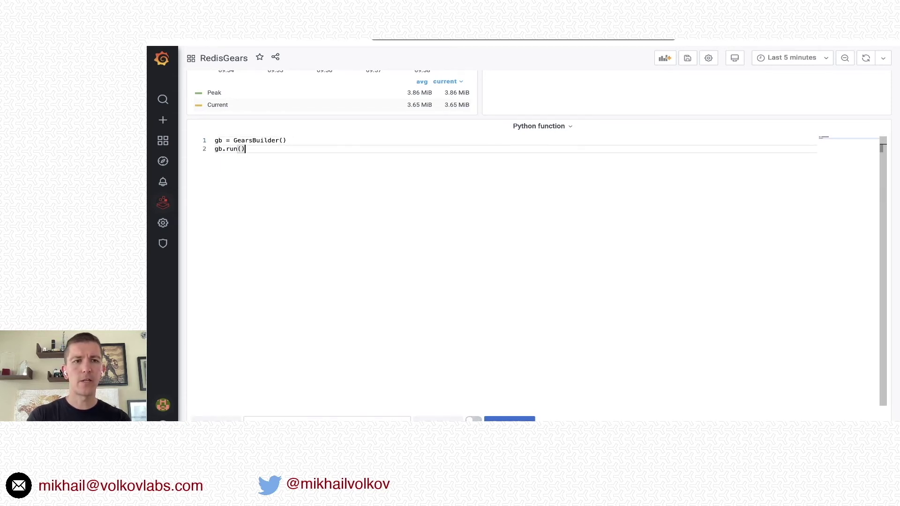
{"action": "left_click", "coordinate": [494, 419]}
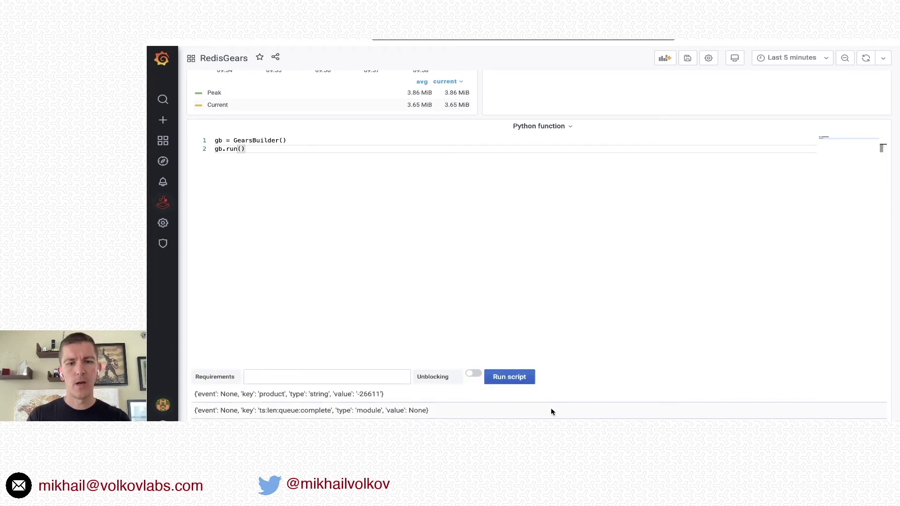
{"action": "scroll", "coordinate": [488, 415], "scroll_direction": "down", "scroll_amount": 10}
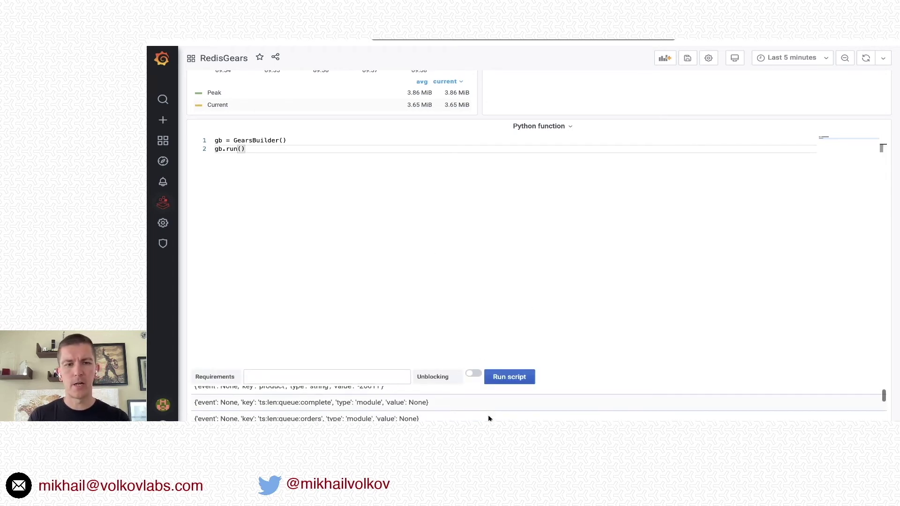
{"action": "scroll", "coordinate": [489, 415], "scroll_direction": "down", "scroll_amount": 5}
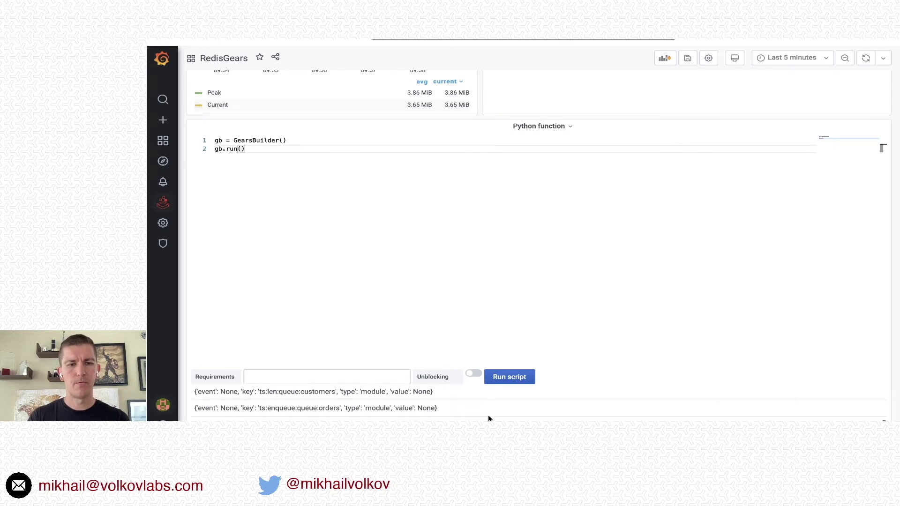
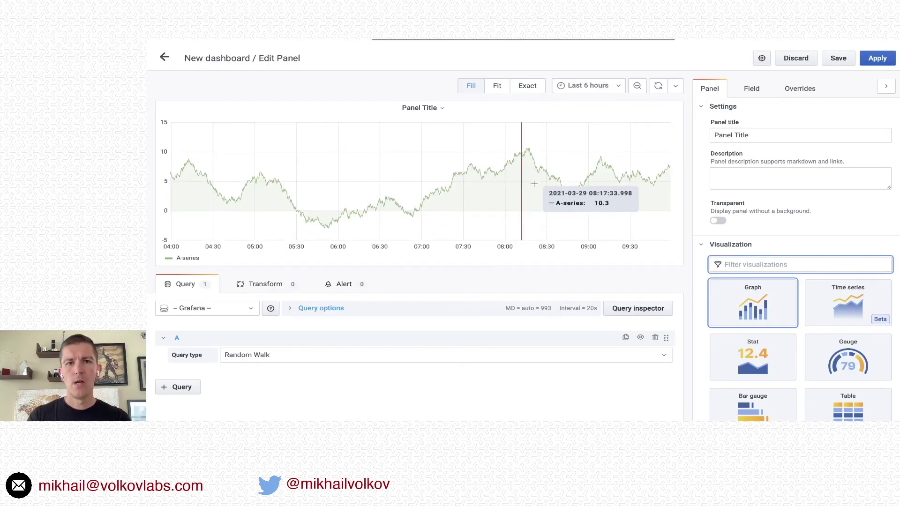
Step: Change the panel visualization to Table, listing Random Walk A-series values by timestamp
{"action": "scroll", "coordinate": [764, 305], "scroll_direction": "down", "scroll_amount": 3}
{"action": "scroll", "coordinate": [766, 306], "scroll_direction": "down", "scroll_amount": 2}
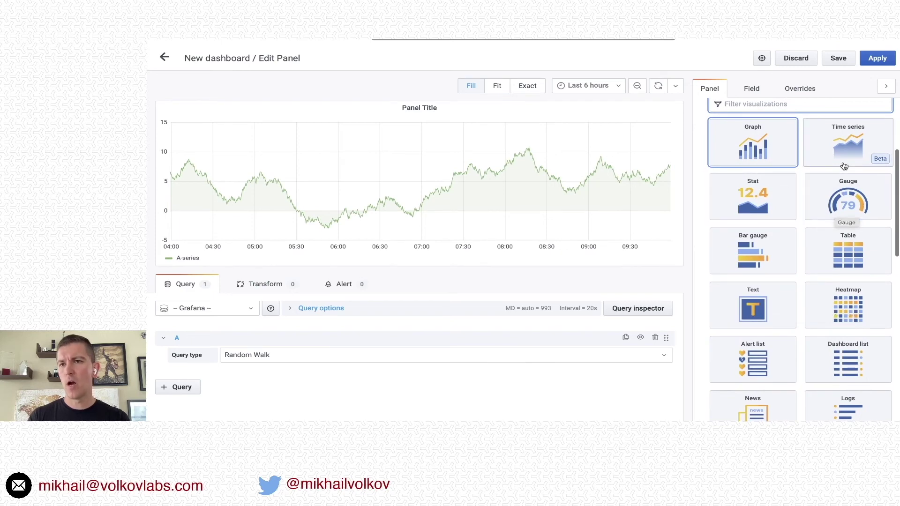
{"action": "scroll", "coordinate": [837, 265], "scroll_direction": "down", "scroll_amount": 2}
{"action": "scroll", "coordinate": [837, 266], "scroll_direction": "down", "scroll_amount": 3}
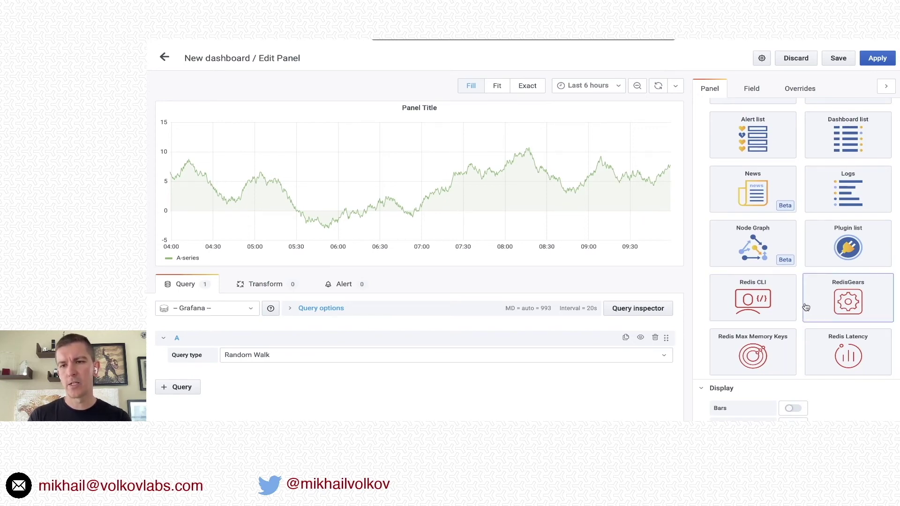
{"action": "scroll", "coordinate": [800, 288], "scroll_direction": "up", "scroll_amount": 5}
{"action": "scroll", "coordinate": [800, 287], "scroll_direction": "up", "scroll_amount": 1}
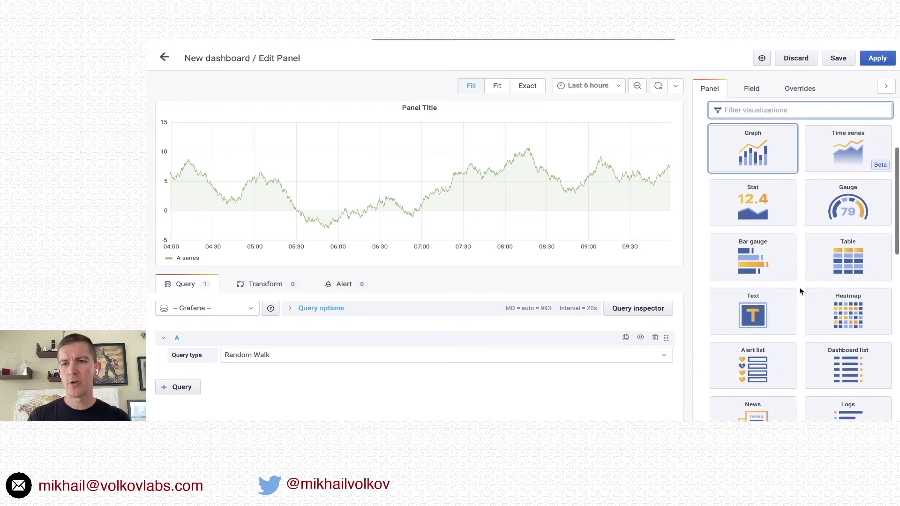
{"action": "left_click", "coordinate": [829, 271]}
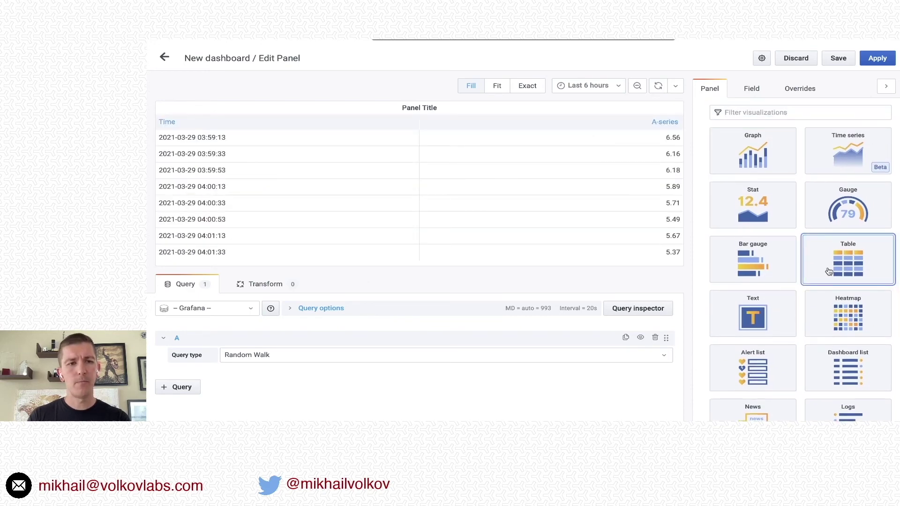
{"action": "left_click", "coordinate": [241, 309]}
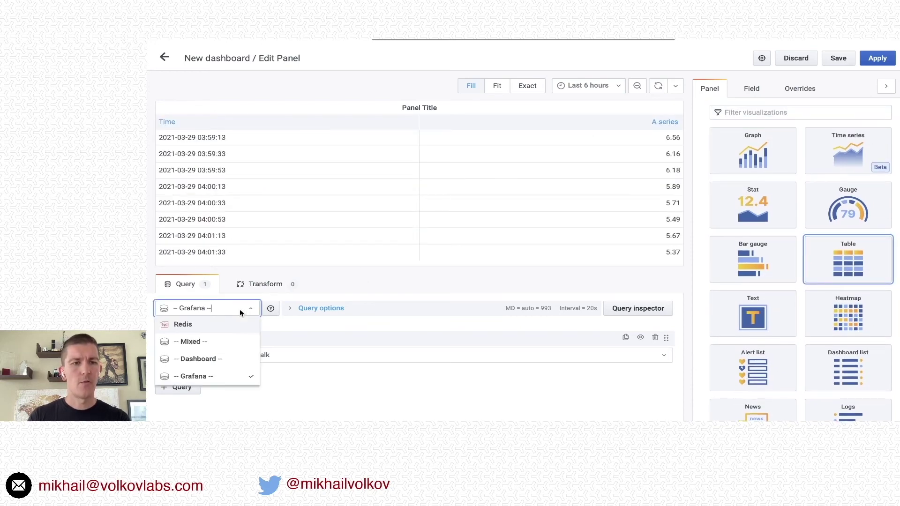
Step: Query the Redis data source with type Redis, command XREVRANGE and key queue:complete
{"action": "left_click", "coordinate": [223, 325]}
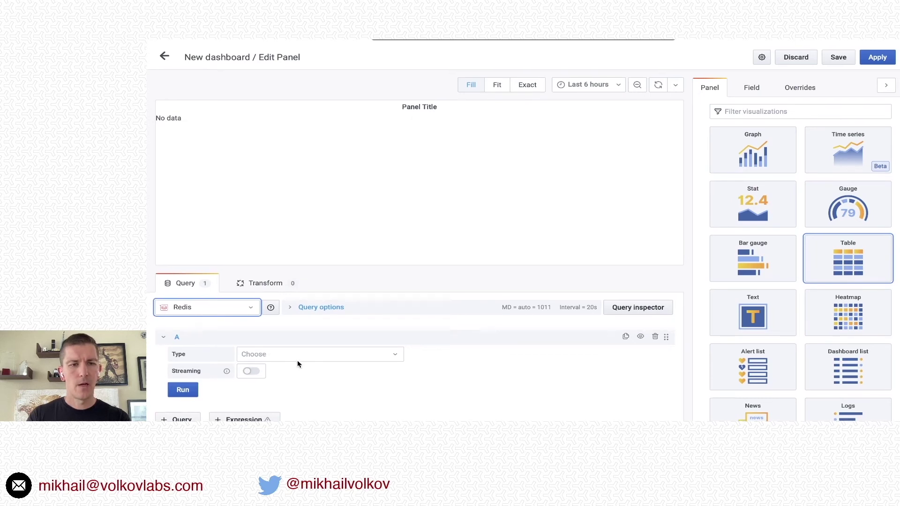
{"action": "left_click", "coordinate": [311, 357]}
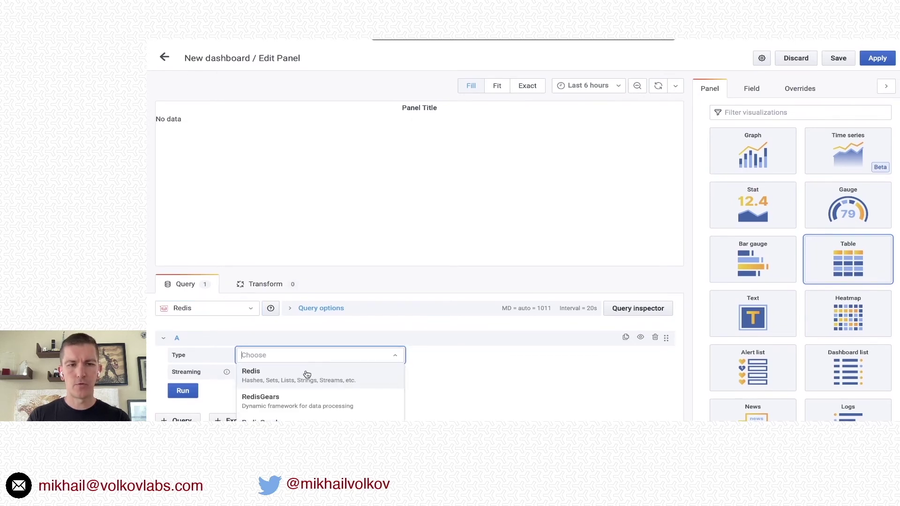
{"action": "left_click", "coordinate": [307, 374]}
{"action": "left_click", "coordinate": [432, 359]}
{"action": "type", "text": "xrev"}
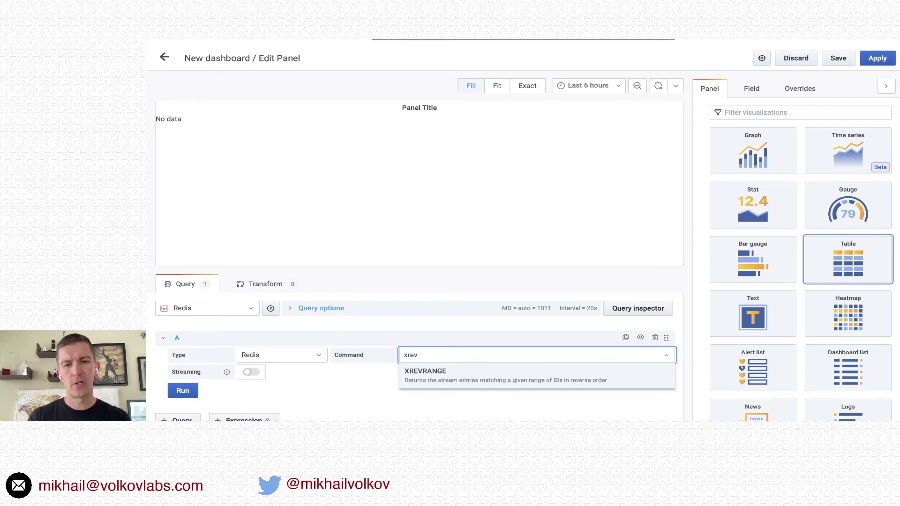
{"action": "key", "text": "Return"}
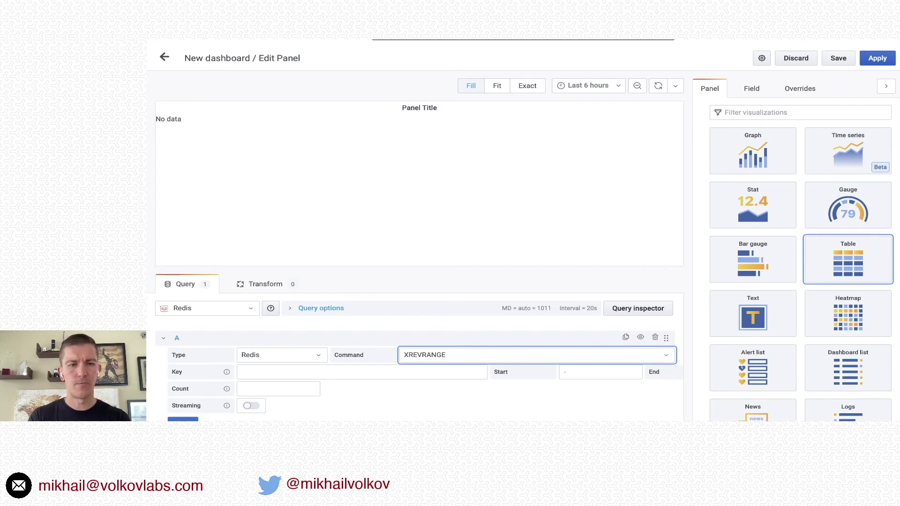
{"action": "left_click", "coordinate": [349, 372]}
{"action": "type", "text": "qu"}
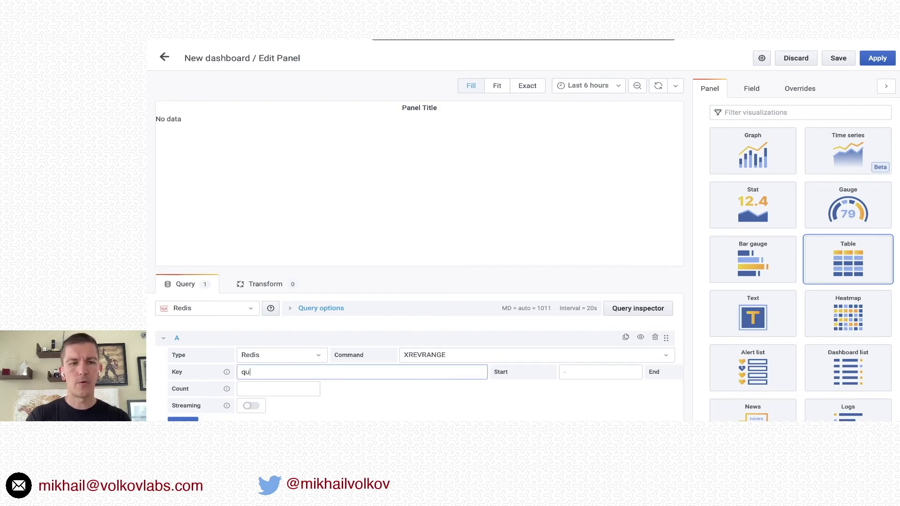
{"action": "type", "text": "eue:complete"}
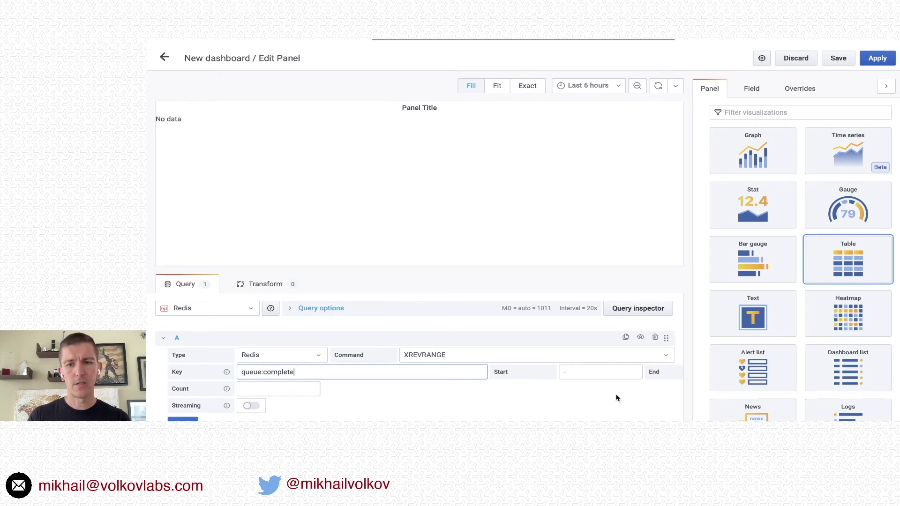
Step: Limit the query to 10 entries, apply the panel and enlarge the table on the dashboard
{"action": "scroll", "coordinate": [616, 396], "scroll_direction": "right", "scroll_amount": 2}
{"action": "scroll", "coordinate": [469, 407], "scroll_direction": "left", "scroll_amount": 2}
{"action": "left_click", "coordinate": [276, 384]}
{"action": "type", "text": "10"}
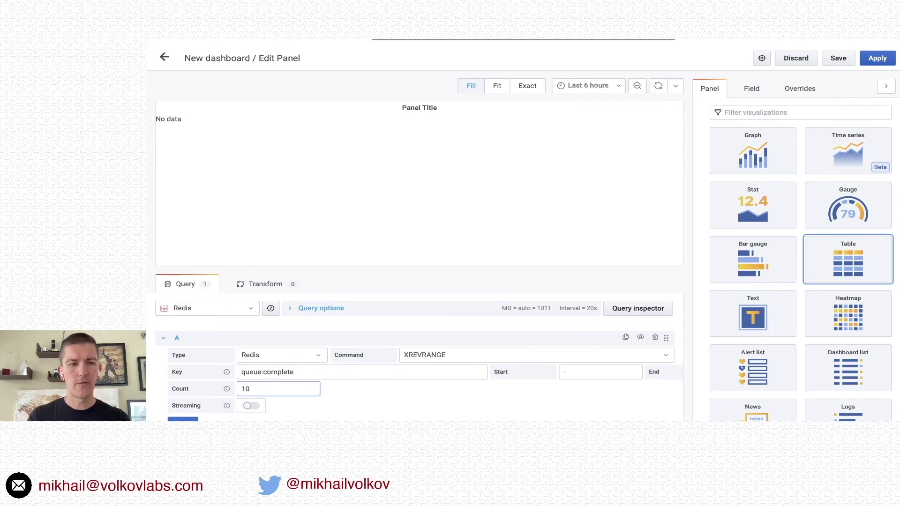
{"action": "key", "text": "Tab"}
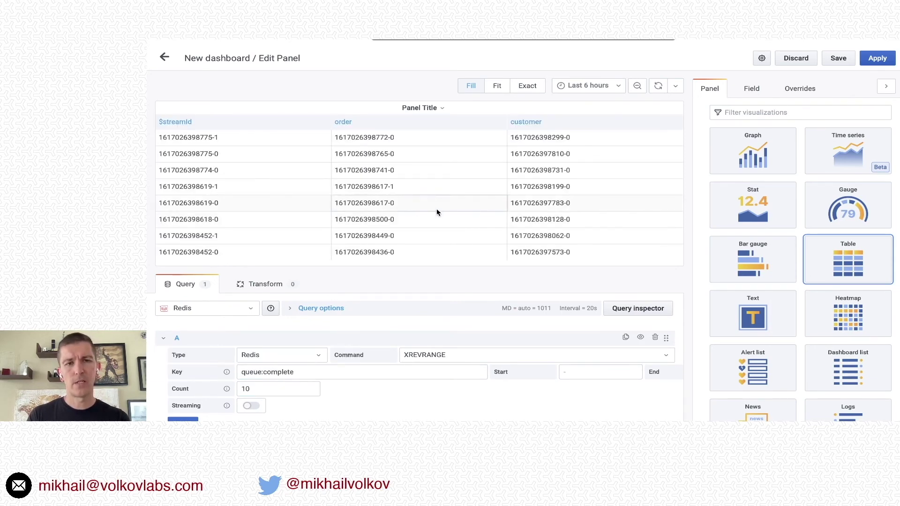
{"action": "left_click", "coordinate": [878, 58]}
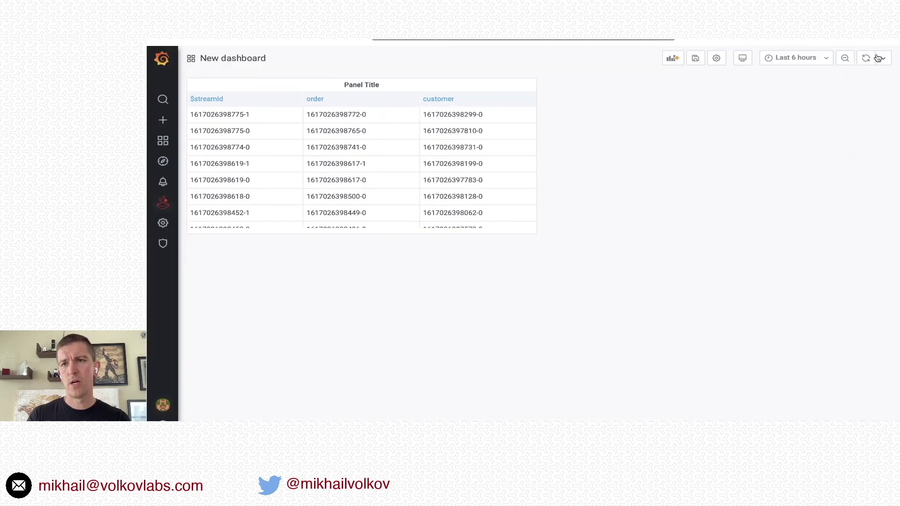
{"action": "left_click_drag", "start_coordinate": [535, 232], "coordinate": [552, 351]}
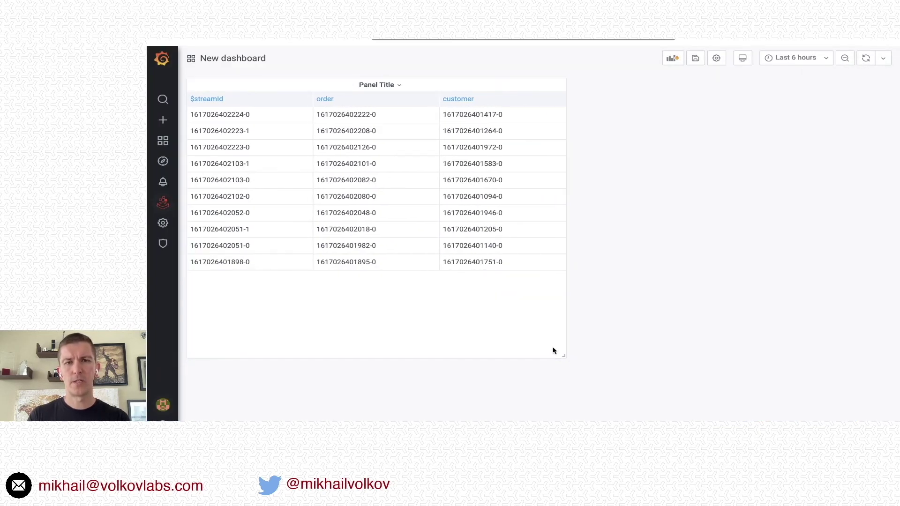